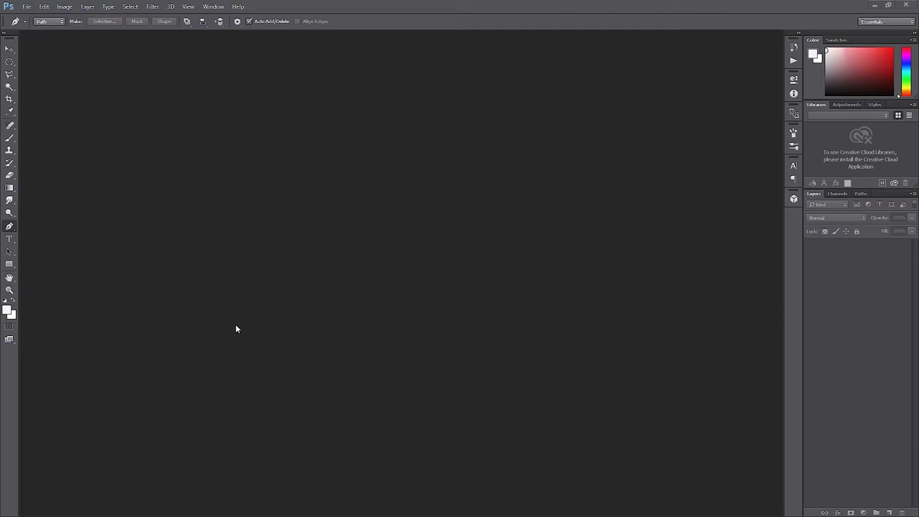
# Step: Open bmw-m2-with-carbon-fiber-aero-package.jpg by dragging it into the empty Photoshop workspace
pyautogui.moveTo(0, 224); pyautogui.dragTo(359, 228)
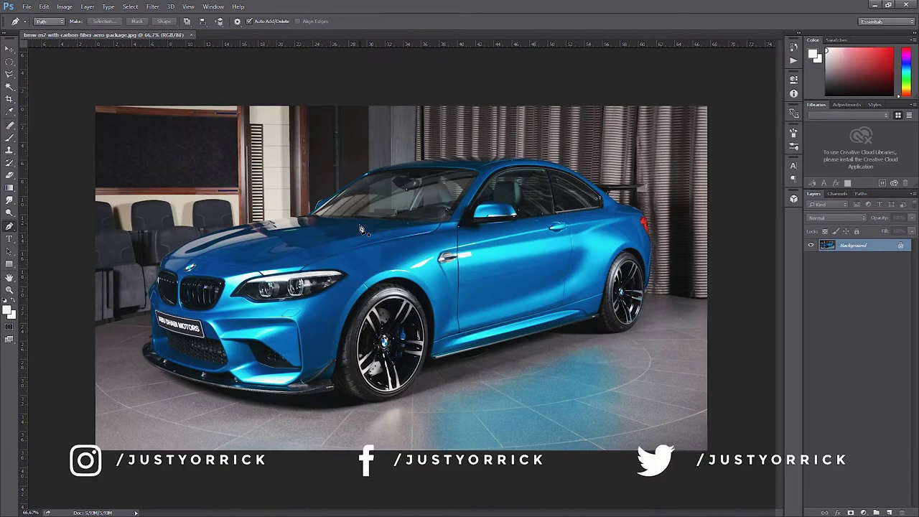
# Step: Open and dismiss the File menu, then reveal the Pen tool variants in the toolbox
pyautogui.click(27, 7)
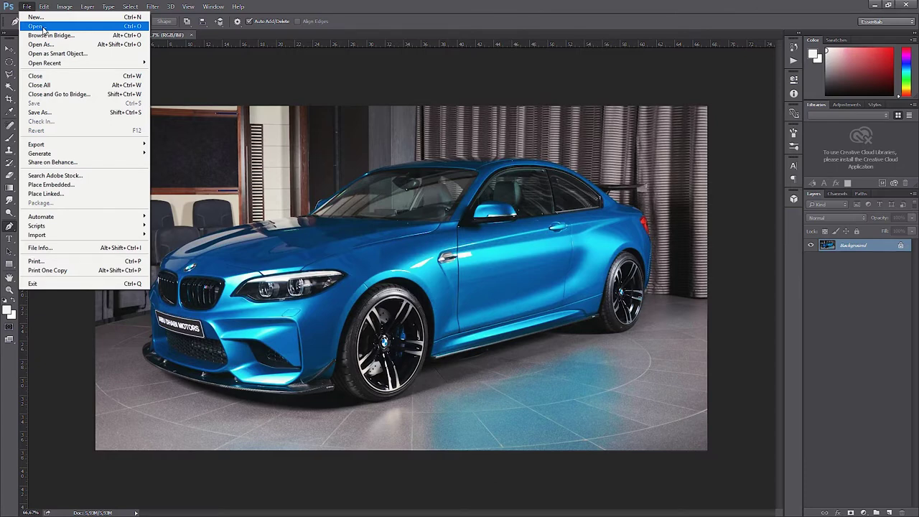
pyautogui.click(342, 19)
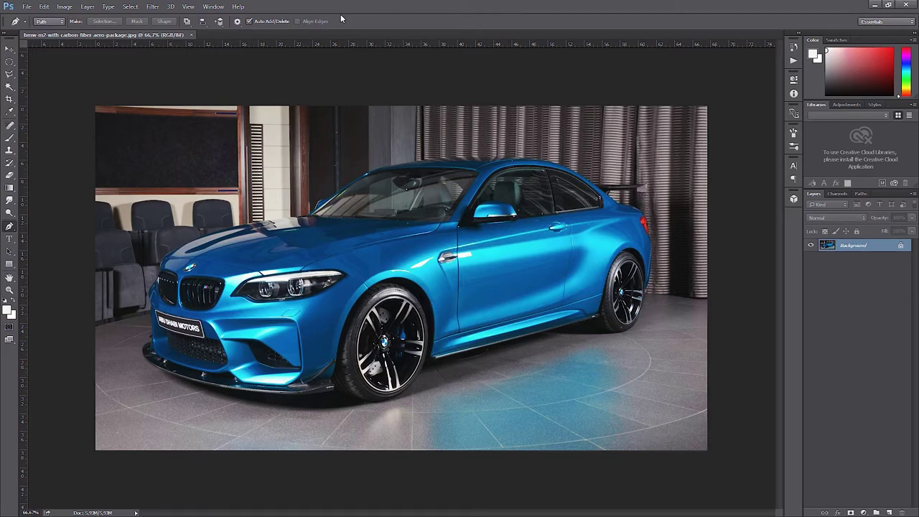
pyautogui.click(14, 226)
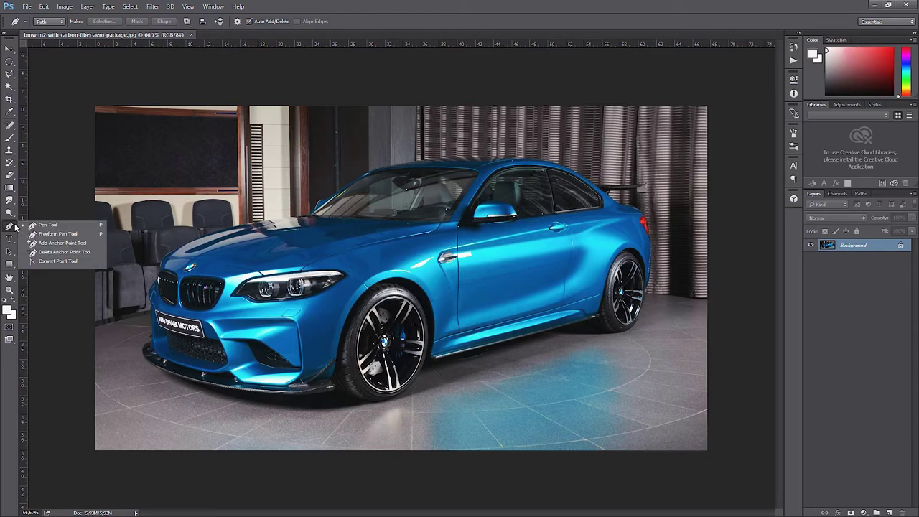
# Step: Choose the Pen Tool, zoom in on the front bumper, and place the first anchor beneath it
pyautogui.click(53, 229)
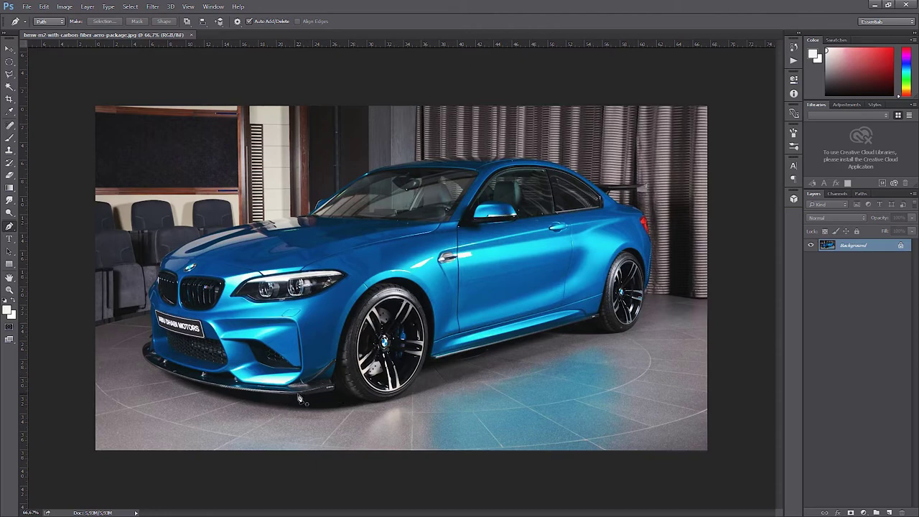
pyautogui.scroll(3, 300, 399)
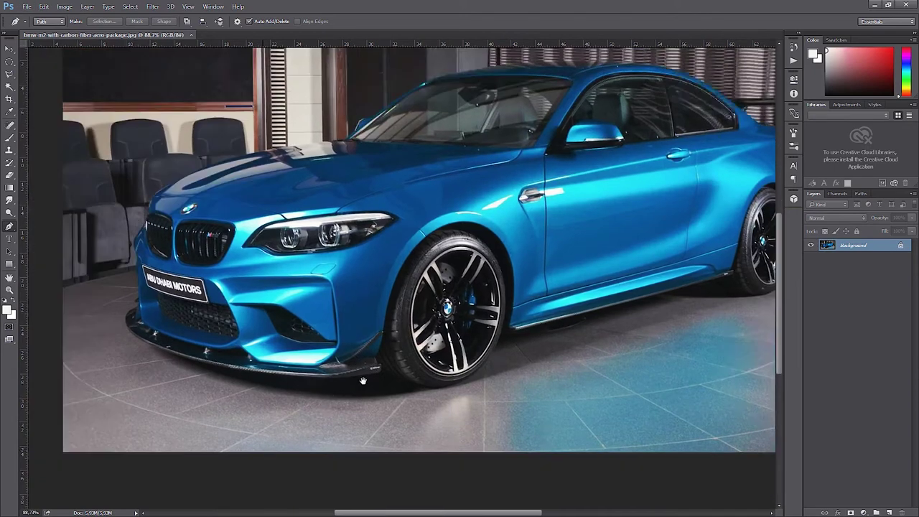
pyautogui.moveTo(336, 396); pyautogui.dragTo(379, 379)
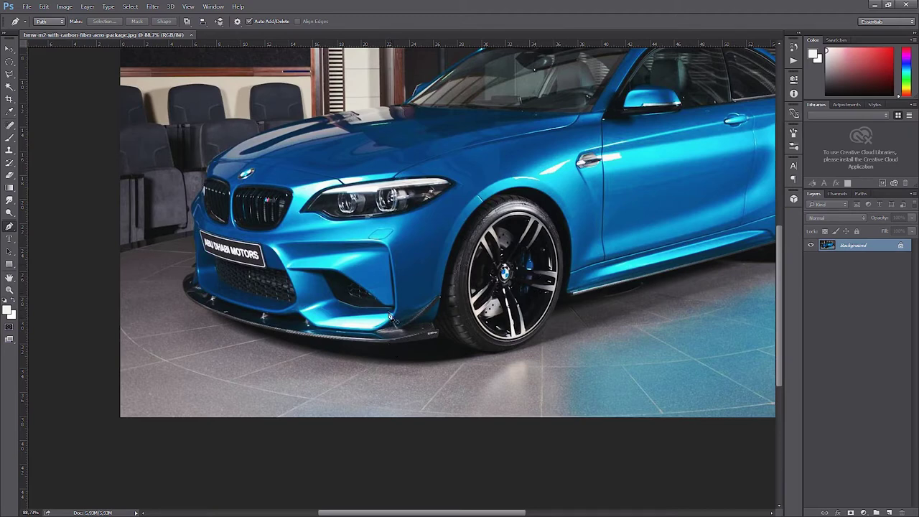
pyautogui.moveTo(362, 287)
pyautogui.mouseDown()
pyautogui.moveTo(314, 335)
pyautogui.moveTo(373, 286)
pyautogui.mouseUp()
pyautogui.moveTo(349, 321); pyautogui.dragTo(361, 307)
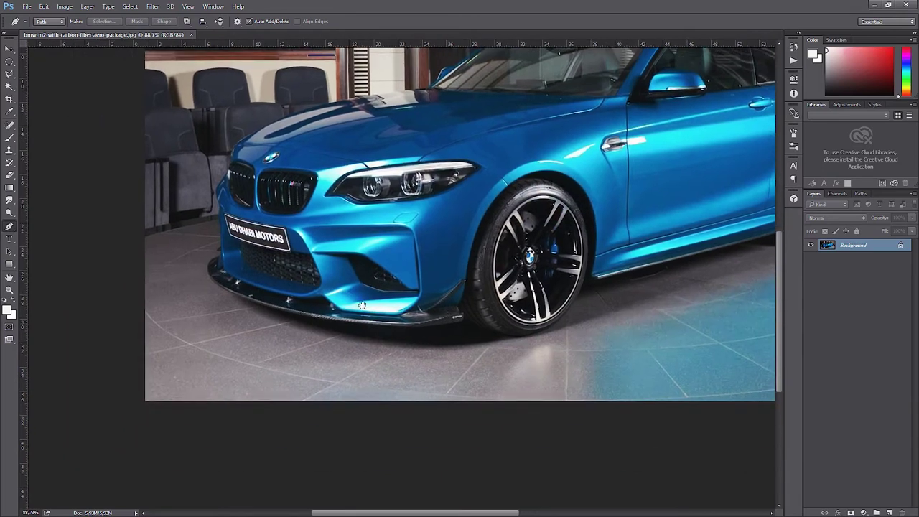
pyautogui.moveTo(479, 247); pyautogui.dragTo(458, 289)
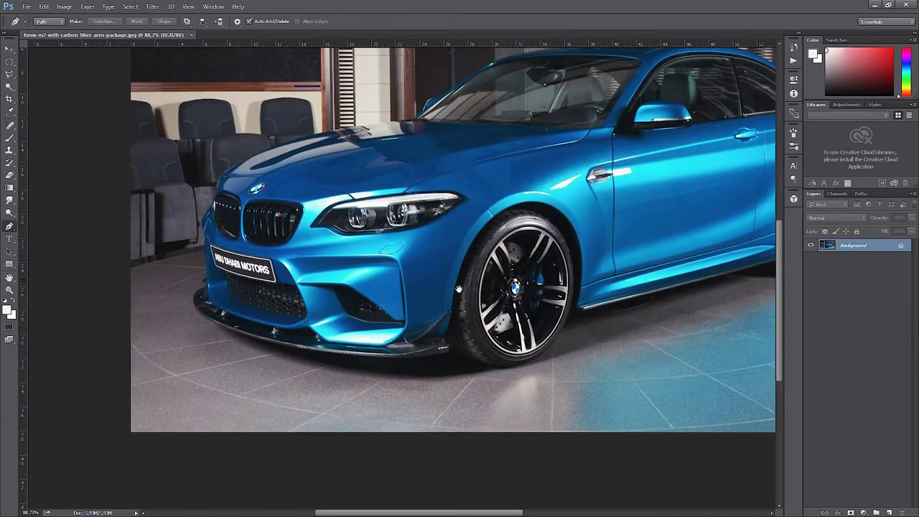
pyautogui.click(399, 357)
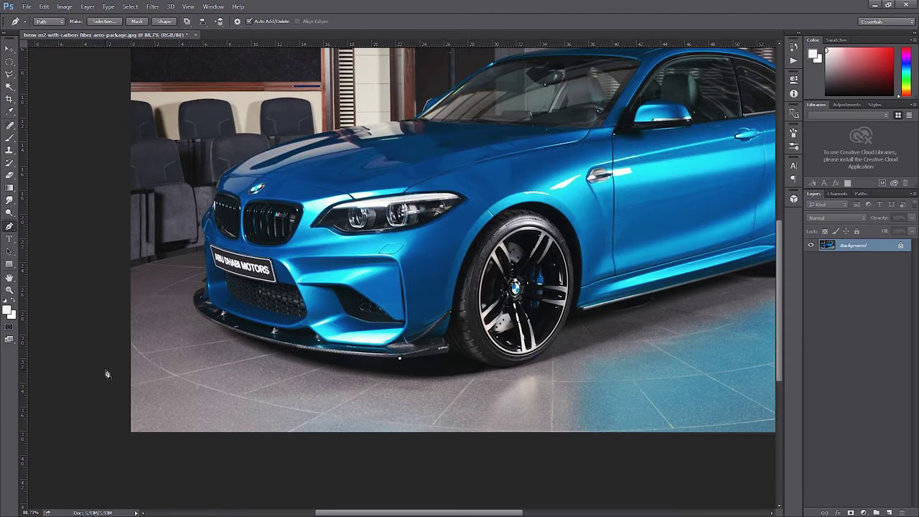
# Step: Add straight anchors past the left edge, both top corners, down the right side, and beside the rear wheel
pyautogui.click(81, 358)
pyautogui.scroll(5, 83, 363)
pyautogui.click(82, 127)
pyautogui.moveTo(696, 194); pyautogui.dragTo(348, 143)
pyautogui.click(625, 93)
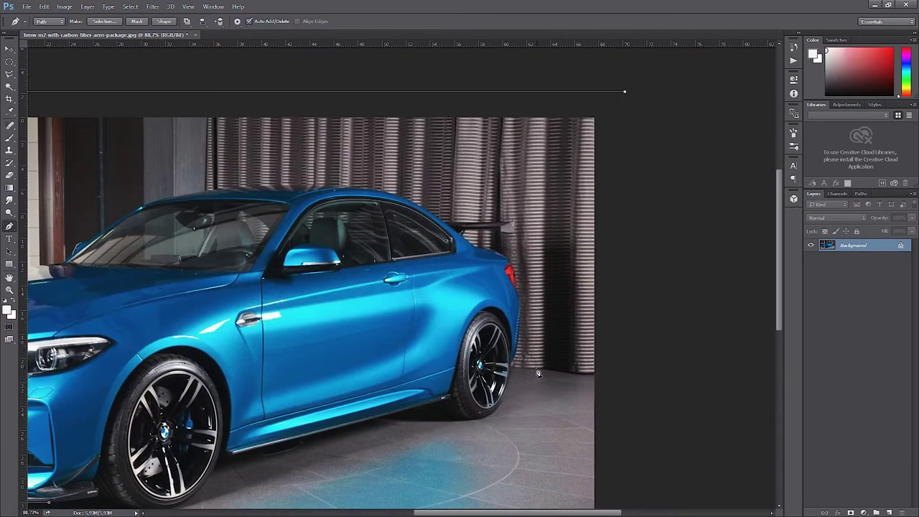
pyautogui.click(624, 367)
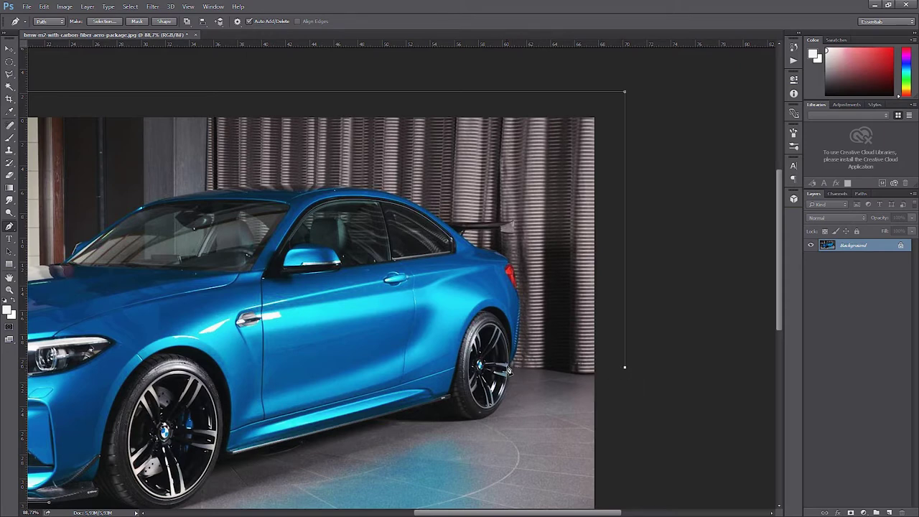
pyautogui.click(507, 367)
pyautogui.scroll(2, 508, 369)
pyautogui.scroll(1, 522, 388)
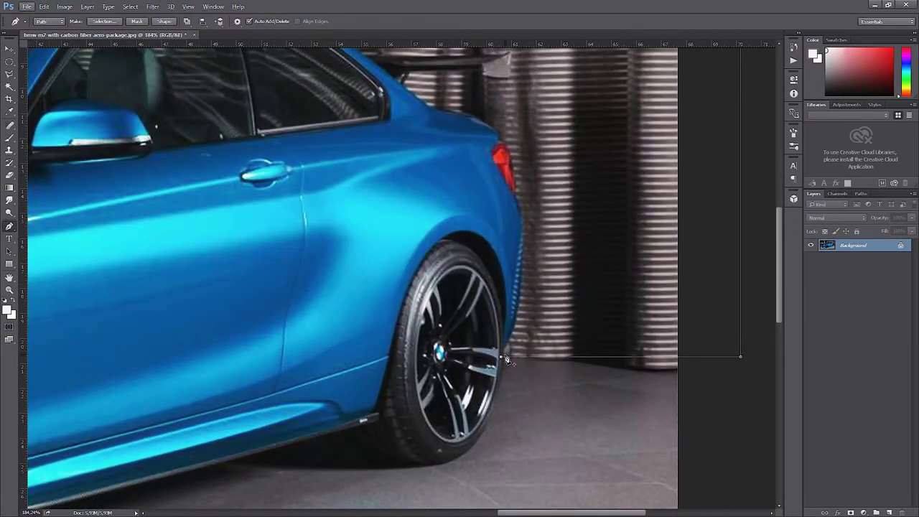
# Step: Curve the path around the top of the rear wheel arch, undoing one misplaced anchor
pyautogui.click(483, 239)
pyautogui.moveTo(482, 240); pyautogui.dragTo(439, 206)
pyautogui.moveTo(440, 242); pyautogui.dragTo(431, 250)
pyautogui.click(480, 237)
pyautogui.moveTo(481, 238); pyautogui.dragTo(486, 193)
pyautogui.moveTo(435, 253); pyautogui.dragTo(396, 216)
pyautogui.hotkey('ctrl', 'alt', 'z')
pyautogui.hotkey('ctrl', 'alt', 'z')
# Step: Continue curved anchors down the rear arch to its base, then zoom out to fit the image
pyautogui.moveTo(415, 275); pyautogui.dragTo(374, 340)
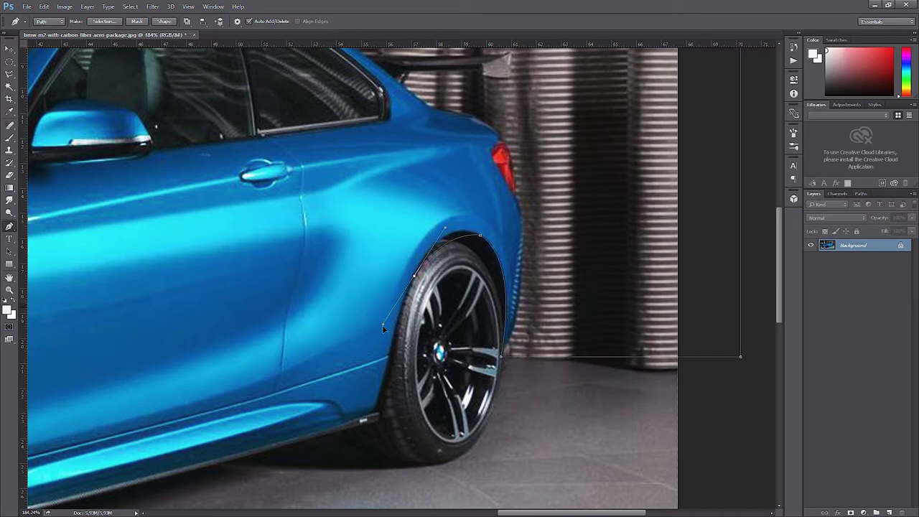
pyautogui.moveTo(385, 347); pyautogui.dragTo(379, 349)
pyautogui.click(380, 419)
pyautogui.moveTo(361, 357); pyautogui.dragTo(582, 184)
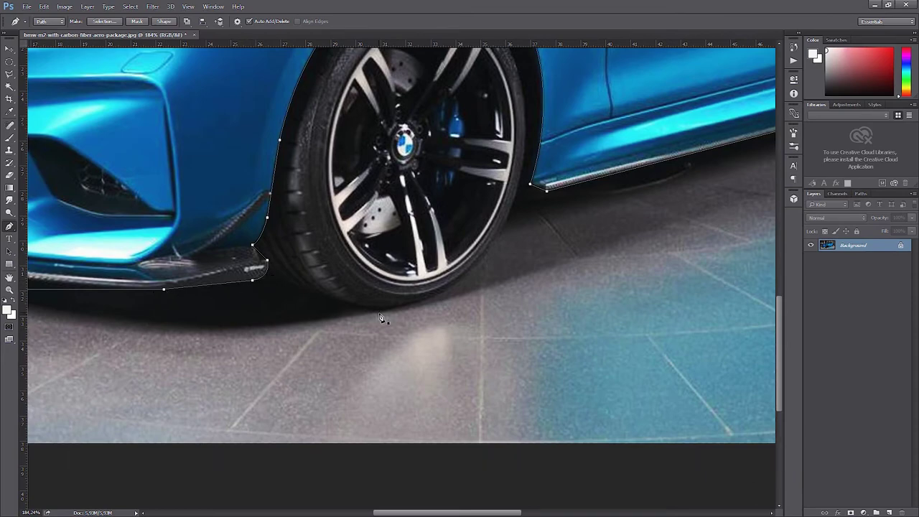
pyautogui.hotkey('ctrl', '-')
pyautogui.hotkey('ctrl', '-')
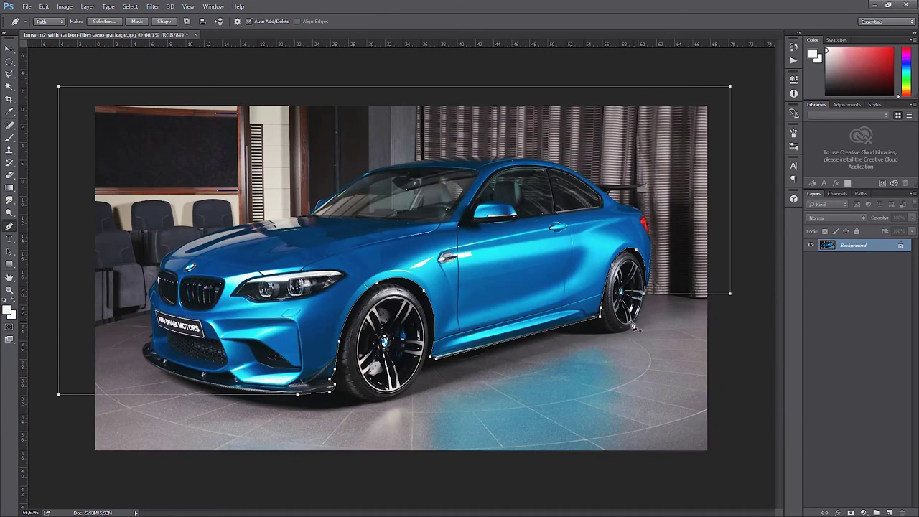
# Step: Save the Work Path in the Paths panel under the name 'car'
pyautogui.click(860, 194)
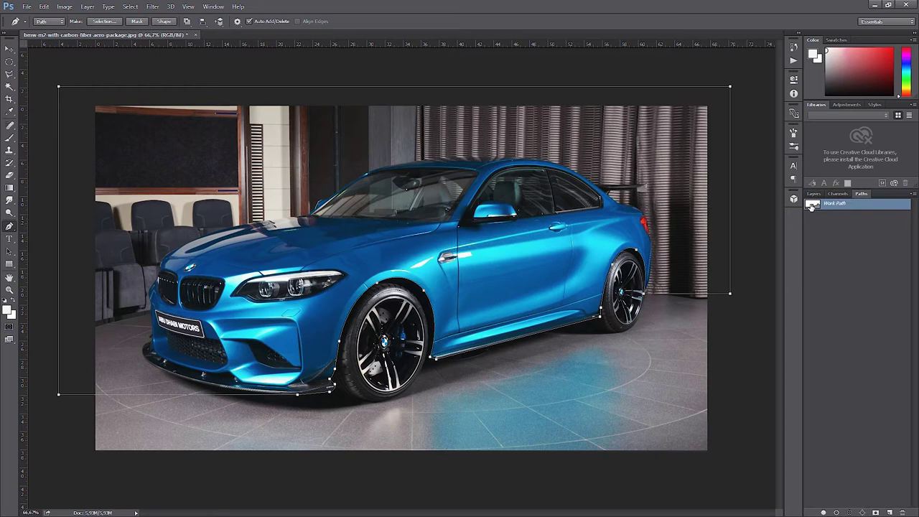
pyautogui.doubleClick(837, 205)
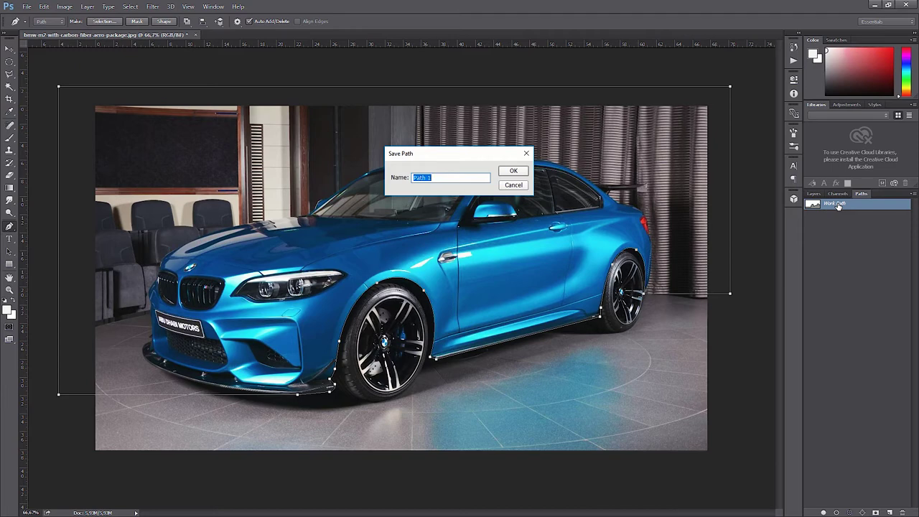
pyautogui.write('car')
pyautogui.press('Return')
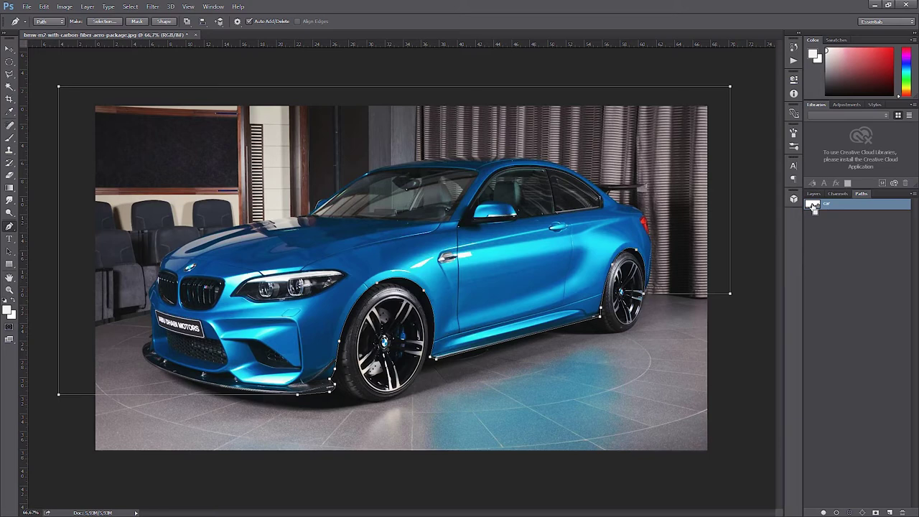
# Step: Load the car path as a selection, copy it to Layer 1 with Ctrl+J, and hide Background
pyautogui.keyDown('ctrl'); pyautogui.click(812, 206); pyautogui.keyUp('ctrl')
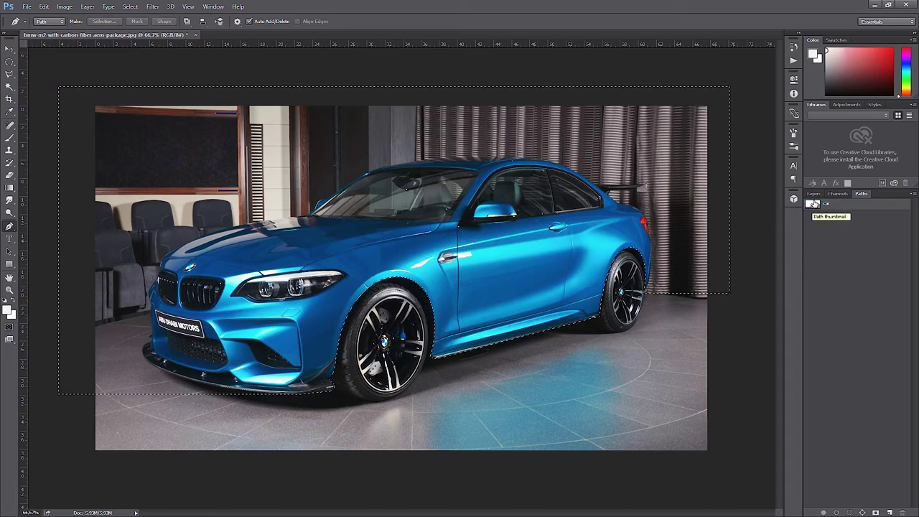
pyautogui.click(813, 194)
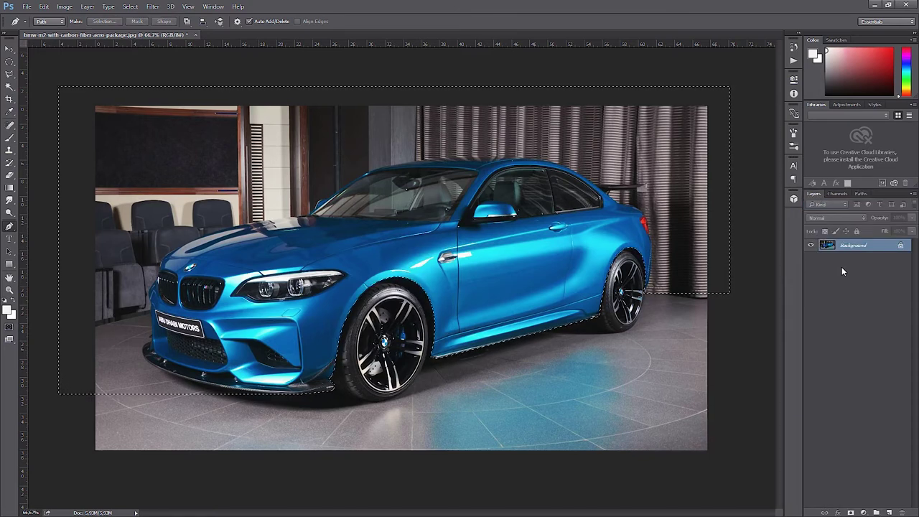
pyautogui.moveTo(851, 252)
pyautogui.mouseDown()
pyautogui.moveTo(850, 239)
pyautogui.moveTo(859, 258)
pyautogui.mouseUp()
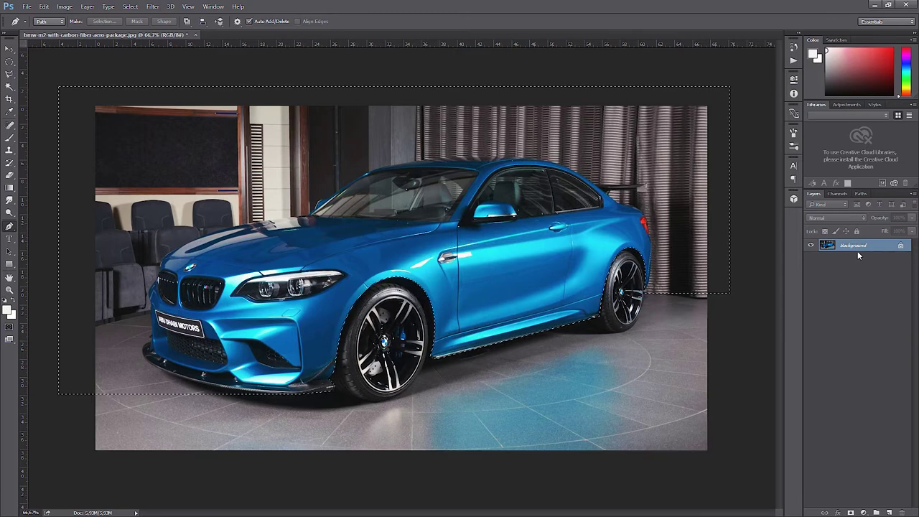
pyautogui.hotkey('ctrl', 'j')
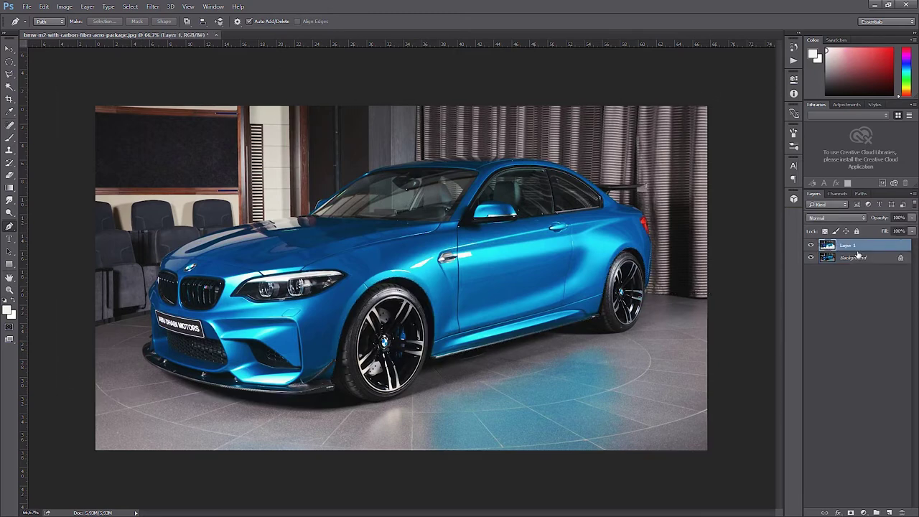
pyautogui.click(811, 258)
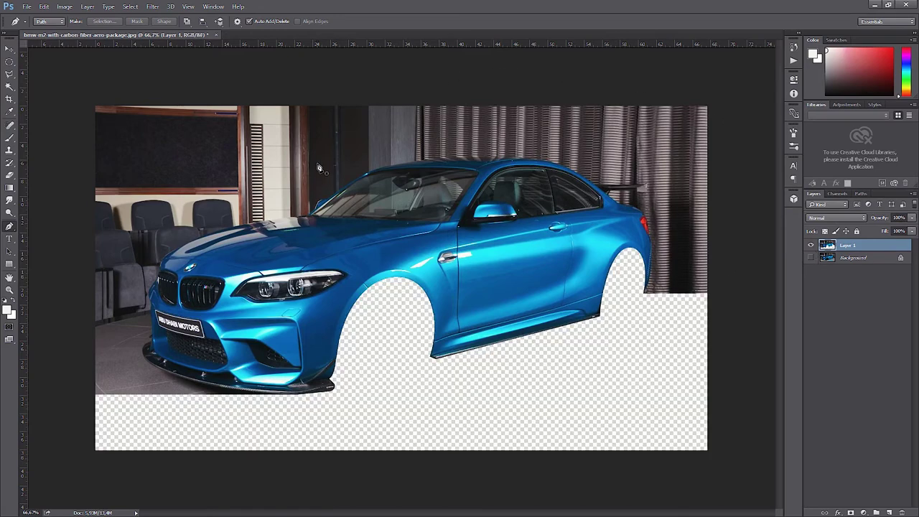
# Step: Turn the Background layer's visibility back on beneath the Layer 1 cutout
pyautogui.click(811, 258)
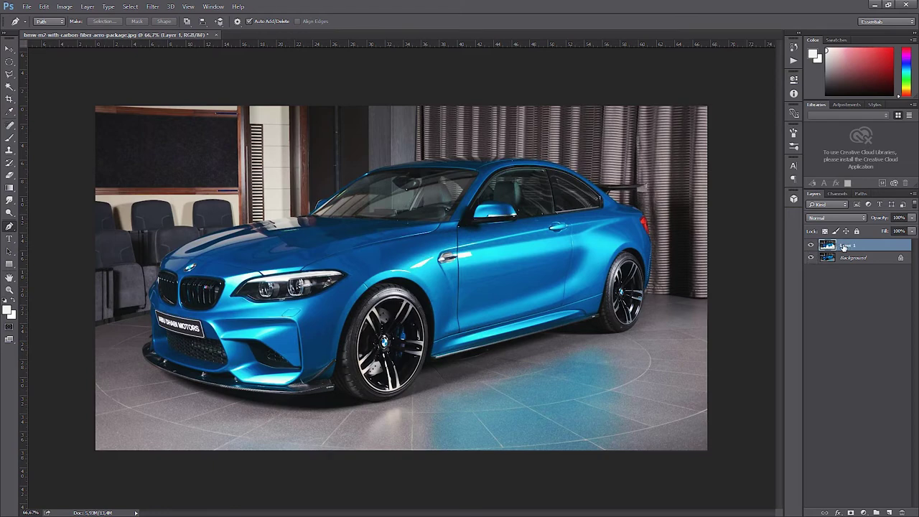
# Step: With the Move Tool, drag Layer 1 down over the wheels and fine-tune its height with arrow keys
pyautogui.click(10, 50)
pyautogui.moveTo(428, 147)
pyautogui.mouseDown()
pyautogui.moveTo(454, 156)
pyautogui.moveTo(422, 151)
pyautogui.moveTo(433, 159)
pyautogui.mouseUp()
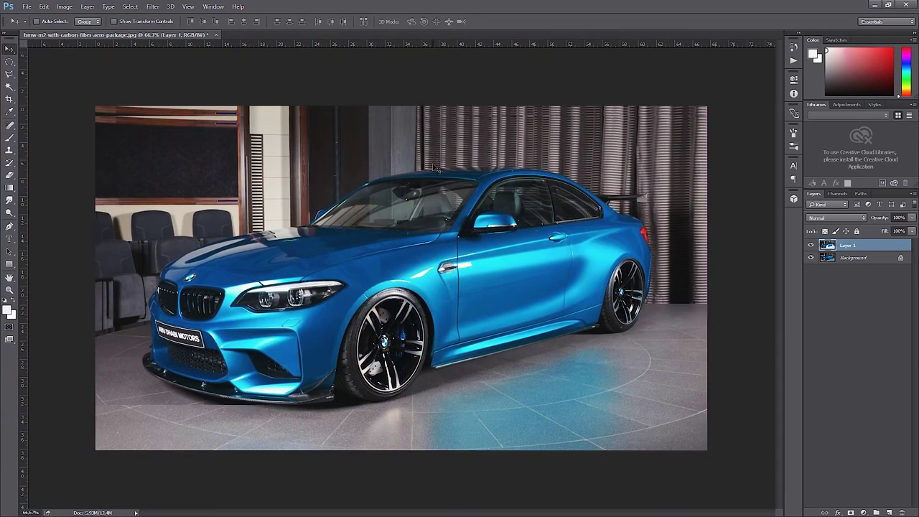
pyautogui.hotkey('shift', 'Up')
pyautogui.hotkey('shift', 'Up')
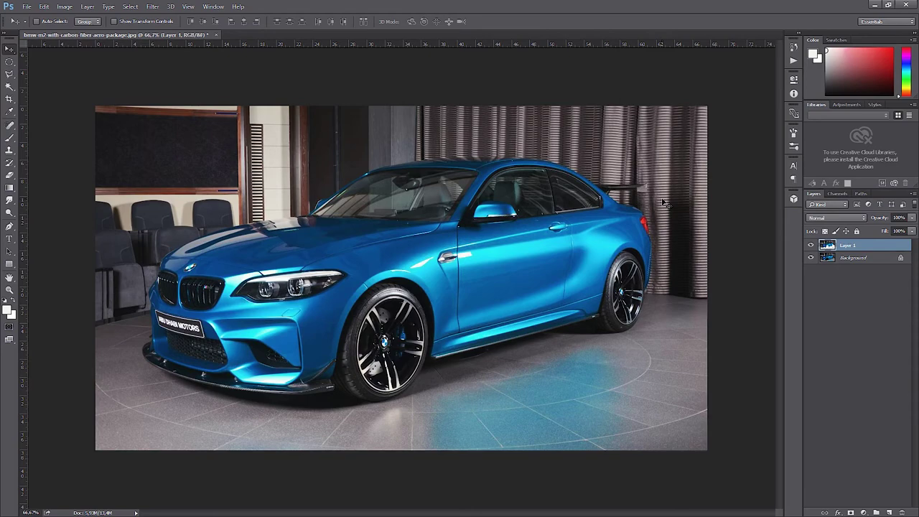
pyautogui.press('Down')
pyautogui.press('Down')
pyautogui.press('Down')
pyautogui.press('Down')
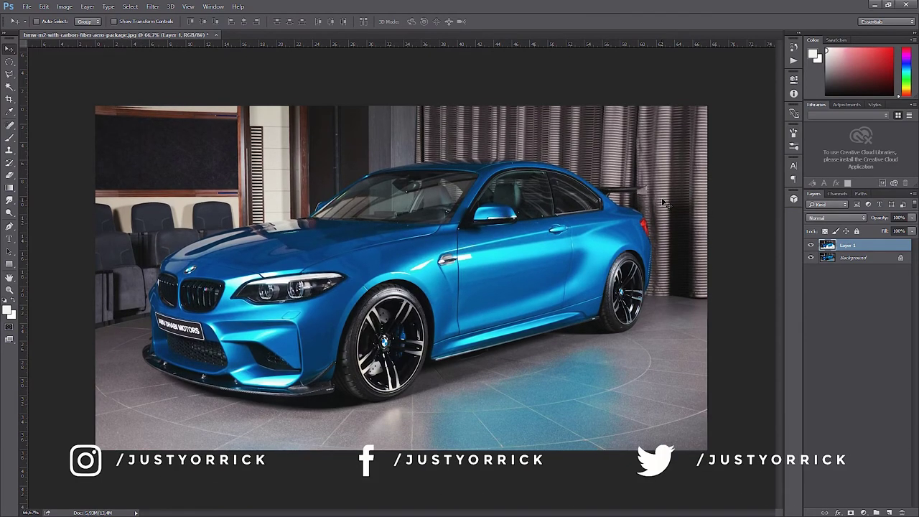
# Step: Nudge Layer 1 down a few more pixels with the Down arrow key
pyautogui.press('Down')
pyautogui.press('Down')
pyautogui.press('Down')
pyautogui.press('Down')
pyautogui.press('Down')
pyautogui.press('Down')
pyautogui.press('Down')
pyautogui.press('Down')
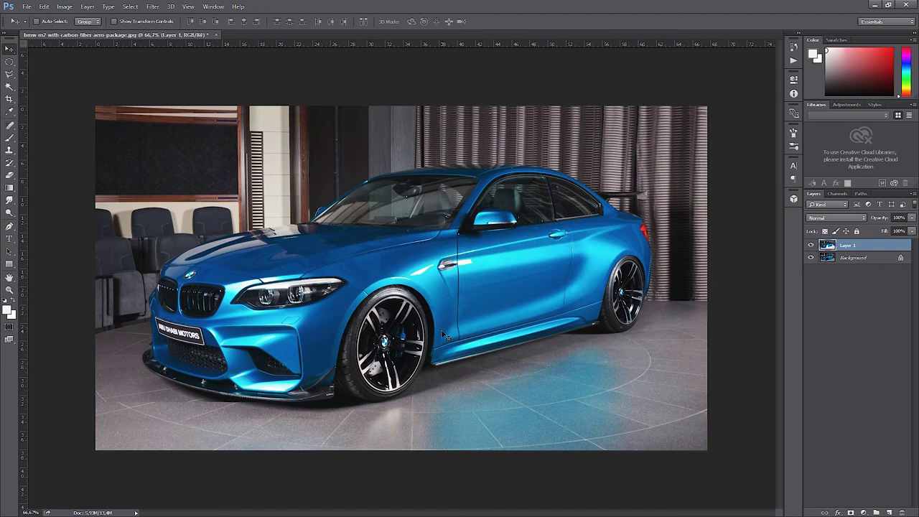
# Step: Add a blank Layer 2 directly above the Background, beneath the Layer 1 car cutout
pyautogui.click(843, 257)
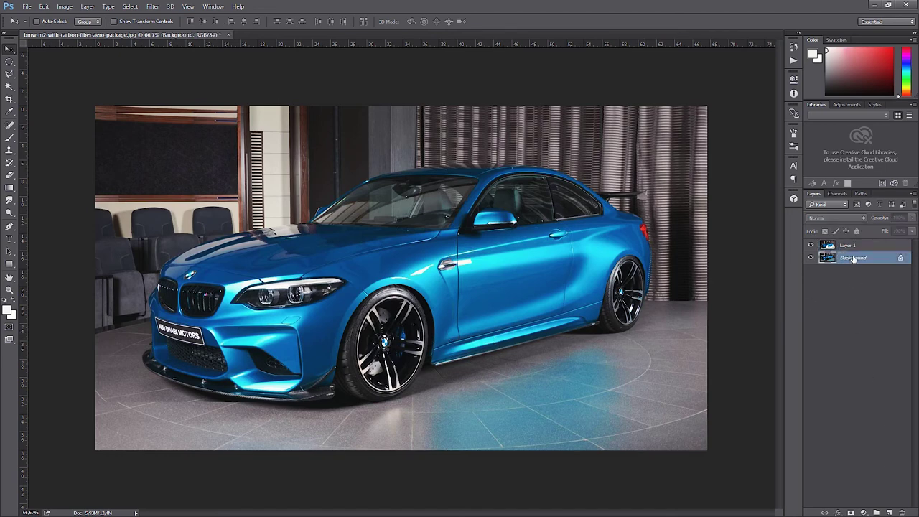
pyautogui.click(888, 511)
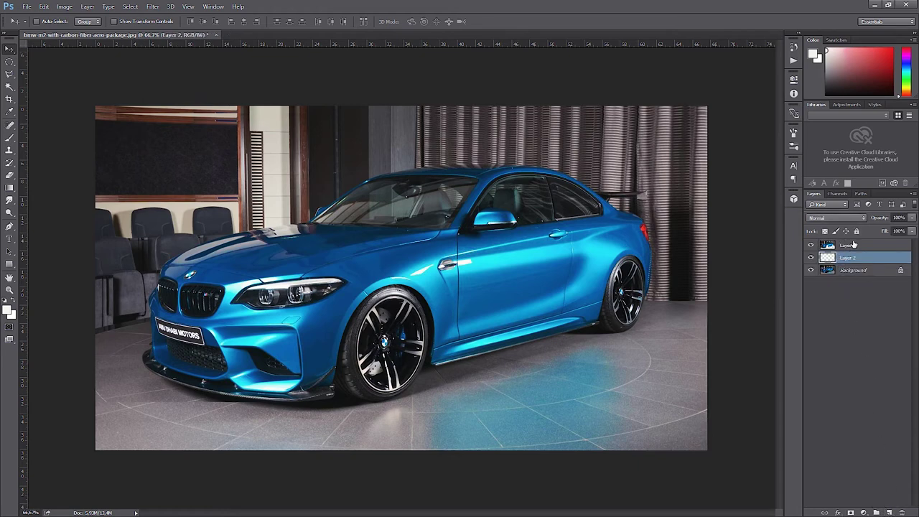
pyautogui.moveTo(855, 260)
pyautogui.mouseDown()
pyautogui.moveTo(868, 241)
pyautogui.moveTo(852, 264)
pyautogui.mouseUp()
# Step: Switch to the Brush Tool with colours reset and black as the foreground colour
pyautogui.rightClick(11, 140)
pyautogui.click(29, 139)
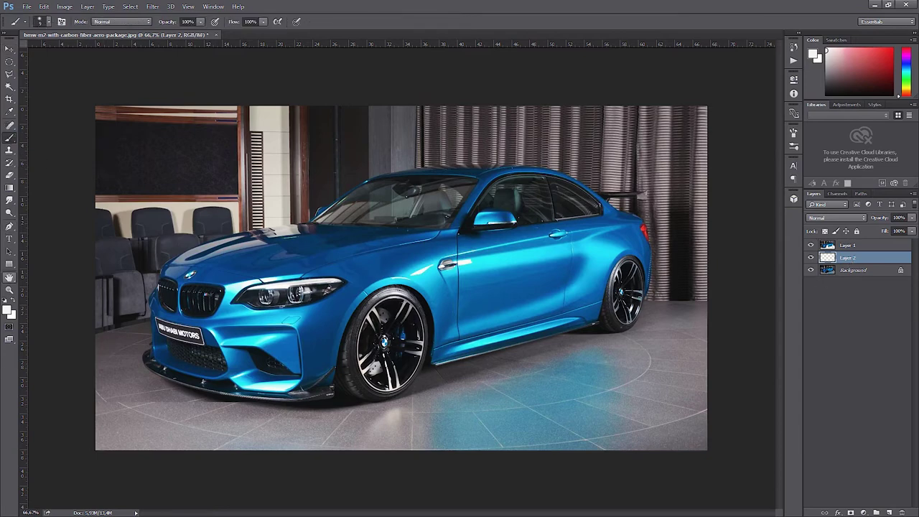
pyautogui.click(5, 300)
pyautogui.click(8, 308)
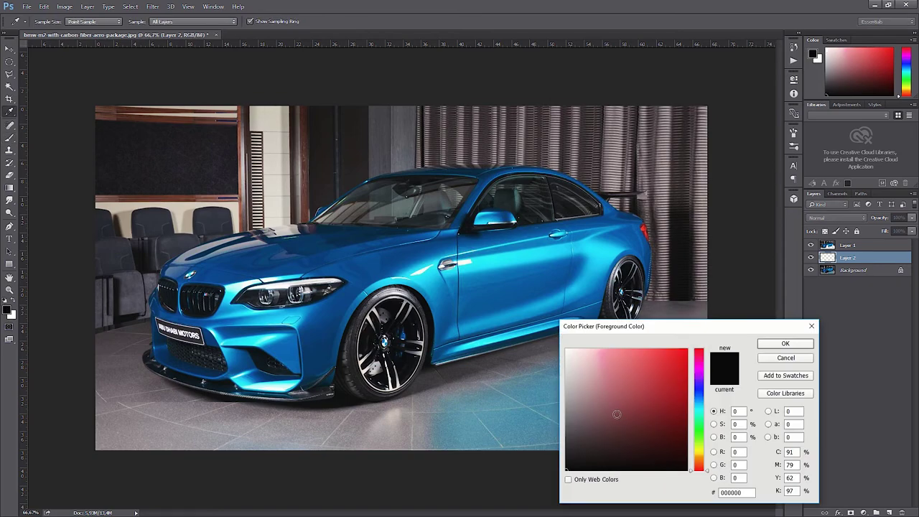
pyautogui.click(772, 345)
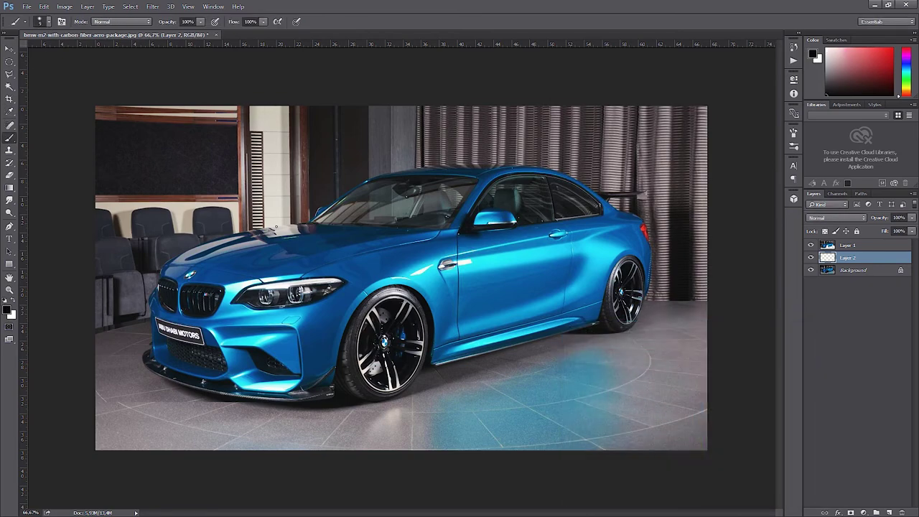
# Step: Enlarge the soft brush from 7 px to 27 px
pyautogui.click(48, 22)
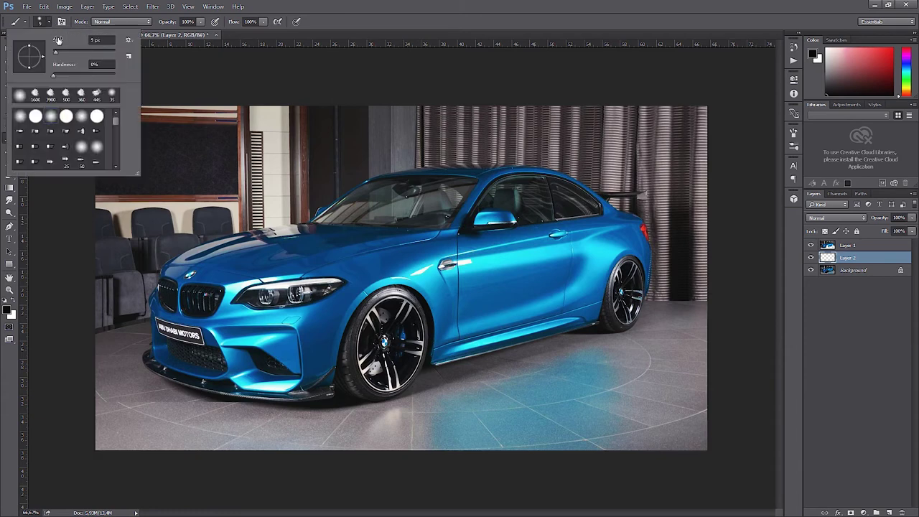
pyautogui.click(56, 53)
pyautogui.moveTo(55, 54); pyautogui.dragTo(62, 55)
pyautogui.click(330, 36)
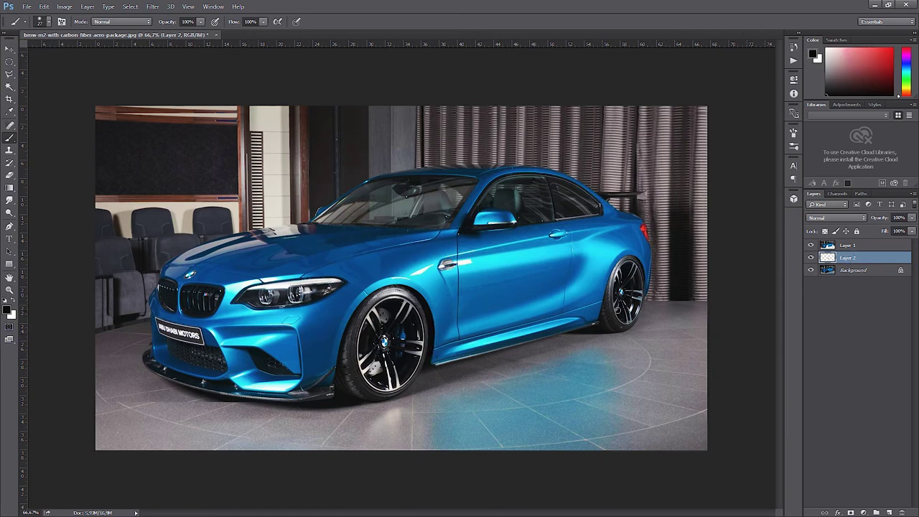
# Step: Zoom to 200% to check the front fender, door and rear wheel arch edges, shrink the brush, then zoom back out
pyautogui.hotkey('ctrl', '+')
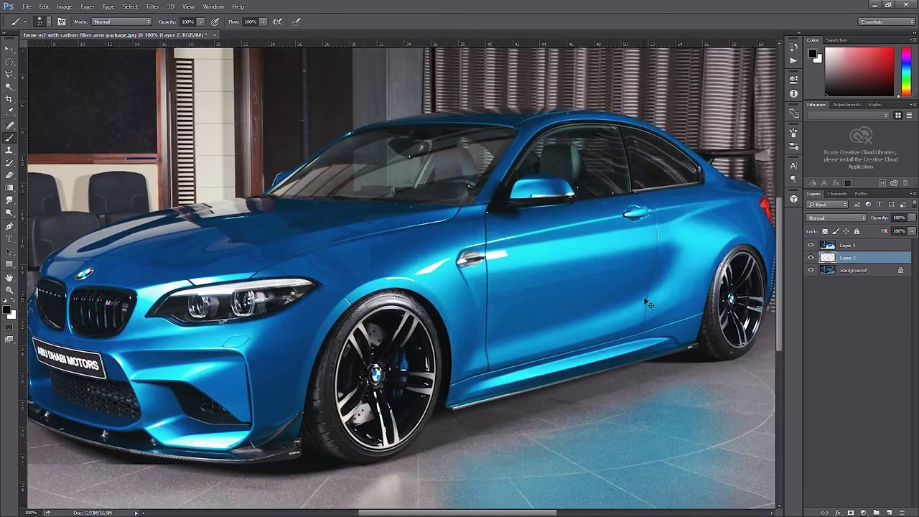
pyautogui.hotkey('ctrl', '+')
pyautogui.moveTo(643, 297); pyautogui.dragTo(389, 262)
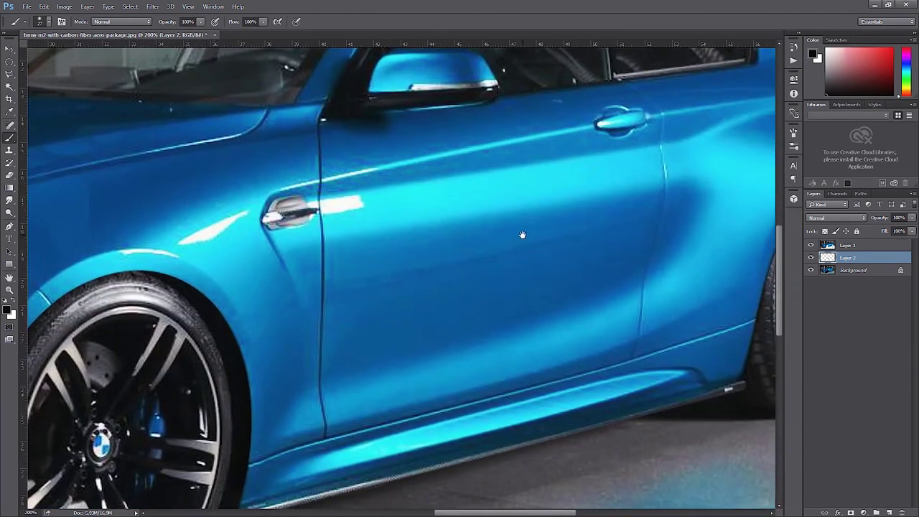
pyautogui.moveTo(523, 237); pyautogui.dragTo(334, 250)
pyautogui.moveTo(499, 245); pyautogui.dragTo(419, 266)
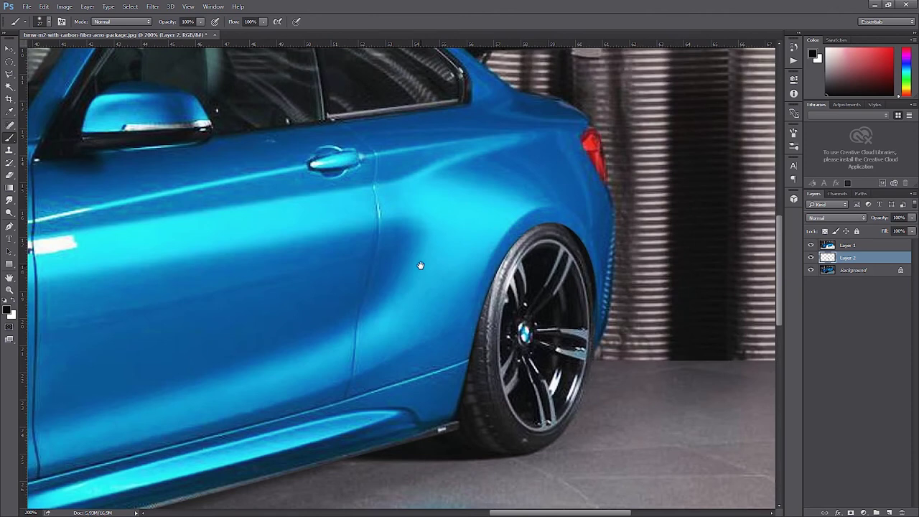
pyautogui.press('[')
pyautogui.press('[')
pyautogui.press('[')
pyautogui.hotkey('ctrl', '-')
pyautogui.hotkey('ctrl', '-')
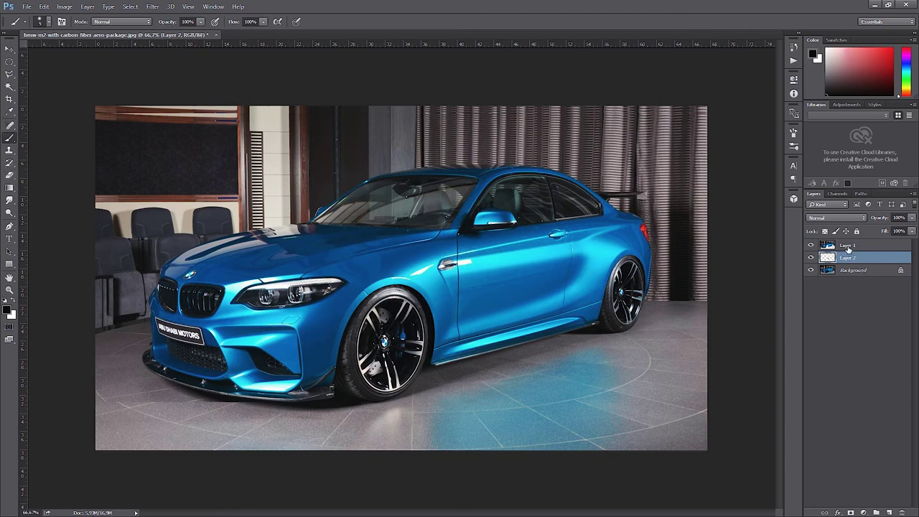
# Step: On Layer 1, erase the dark strip under the front lip with a 54 px eraser
pyautogui.click(838, 275)
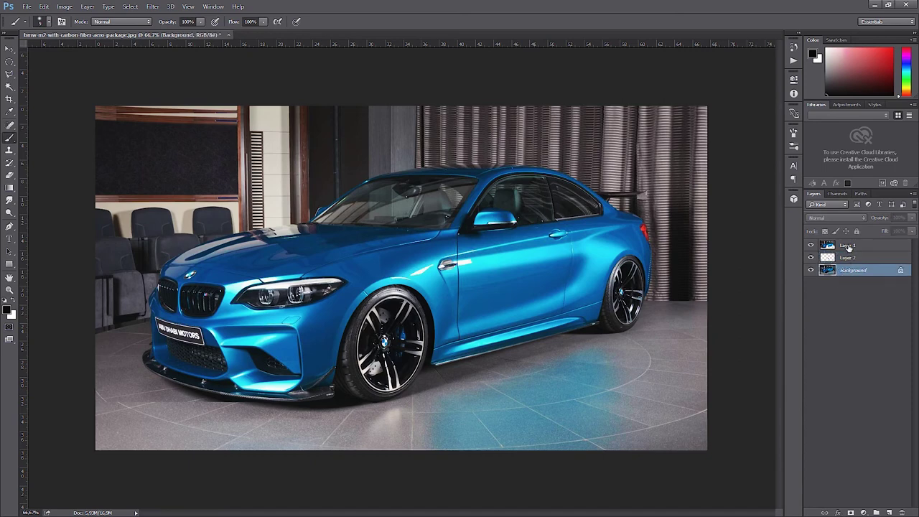
pyautogui.click(845, 247)
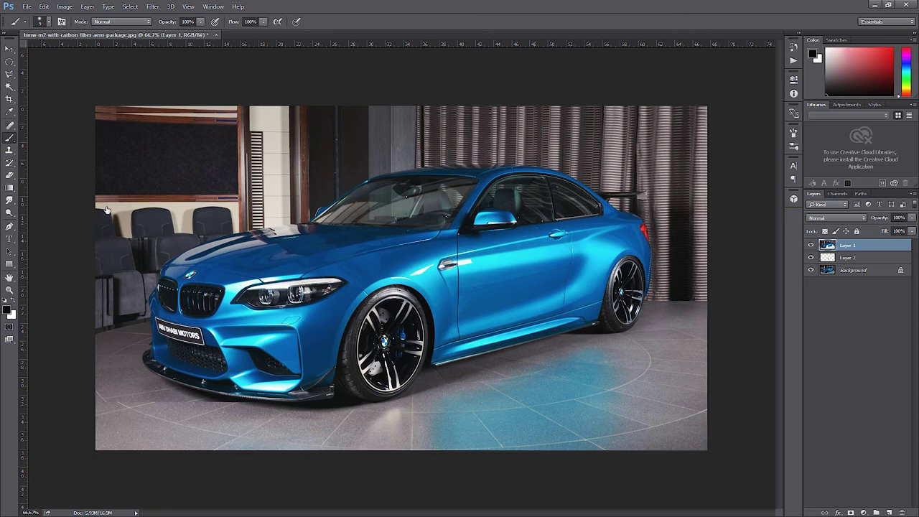
pyautogui.moveTo(8, 176); pyautogui.dragTo(35, 174)
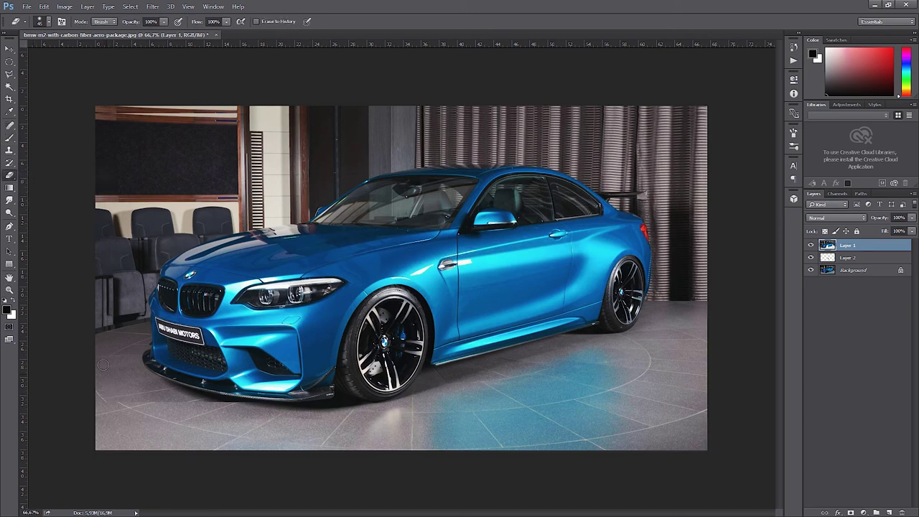
pyautogui.click(48, 23)
pyautogui.moveTo(72, 53)
pyautogui.mouseDown()
pyautogui.moveTo(84, 86)
pyautogui.moveTo(80, 56)
pyautogui.moveTo(69, 54)
pyautogui.mouseUp()
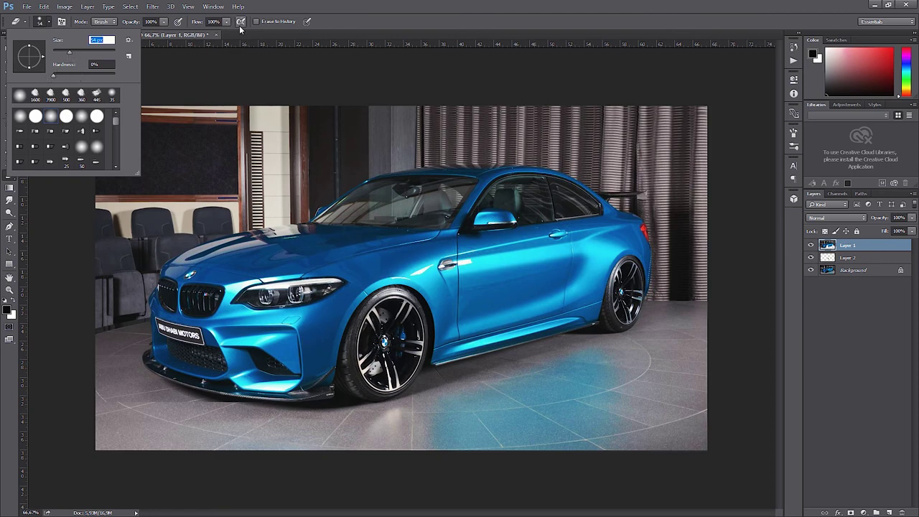
pyautogui.click(277, 11)
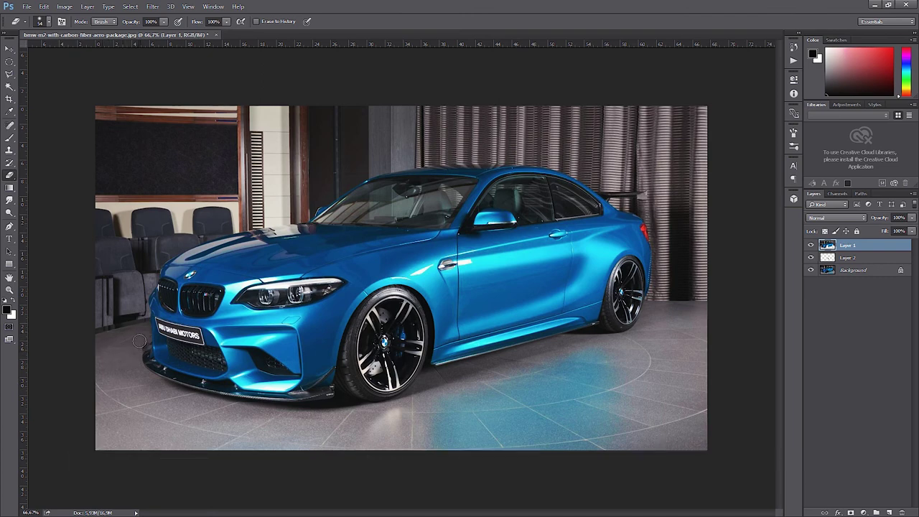
pyautogui.moveTo(123, 404); pyautogui.dragTo(200, 407)
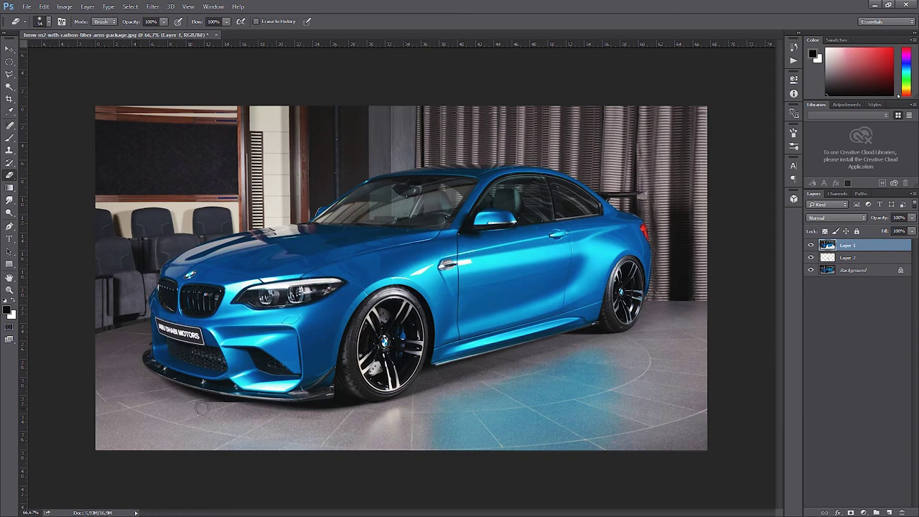